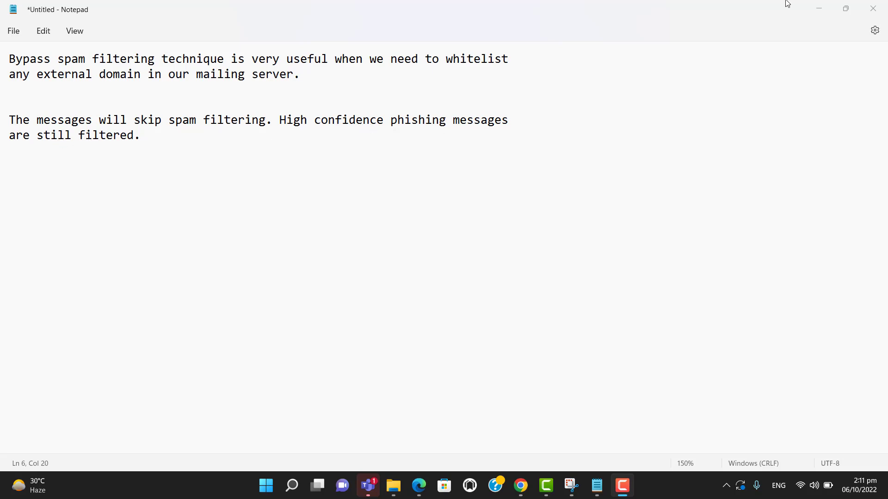
- Minimize the Notepad notes on bypassing spam filtering
{"action": "left_click", "coordinate": [815, 5]}
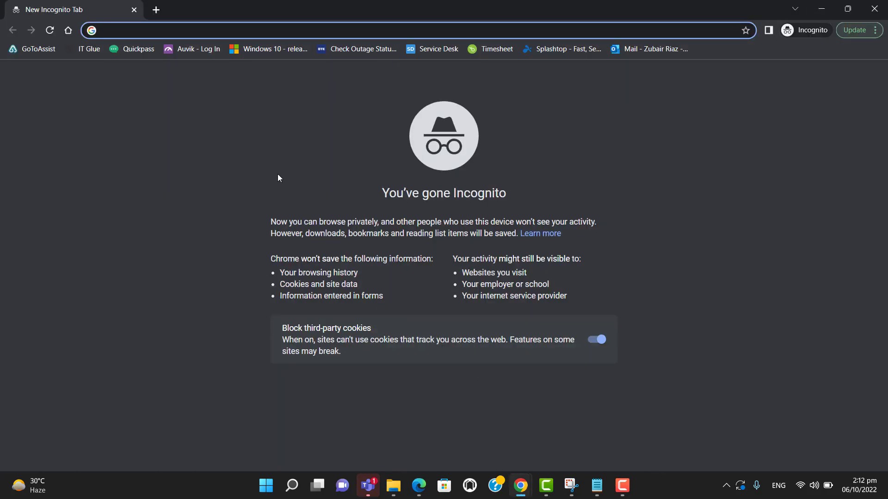
- Load portal.office.com in the Incognito window
{"action": "type", "text": "portal."}
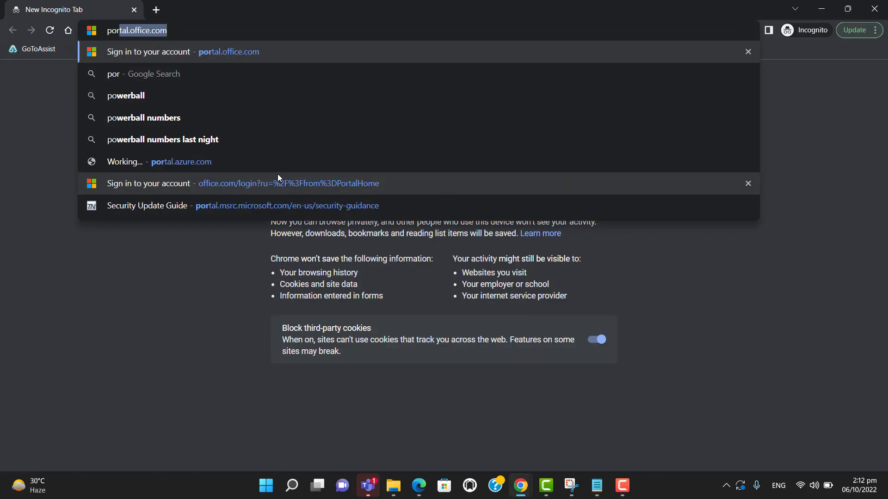
{"action": "type", "text": "office.com"}
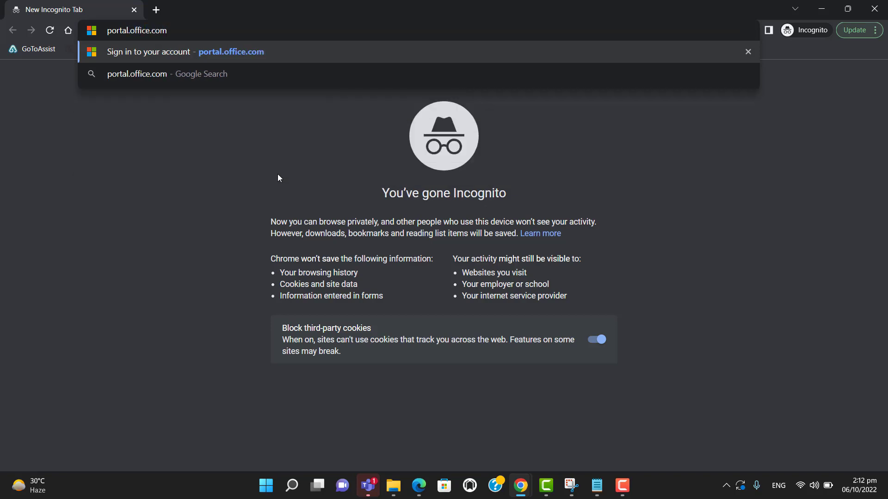
{"action": "key", "text": "Return"}
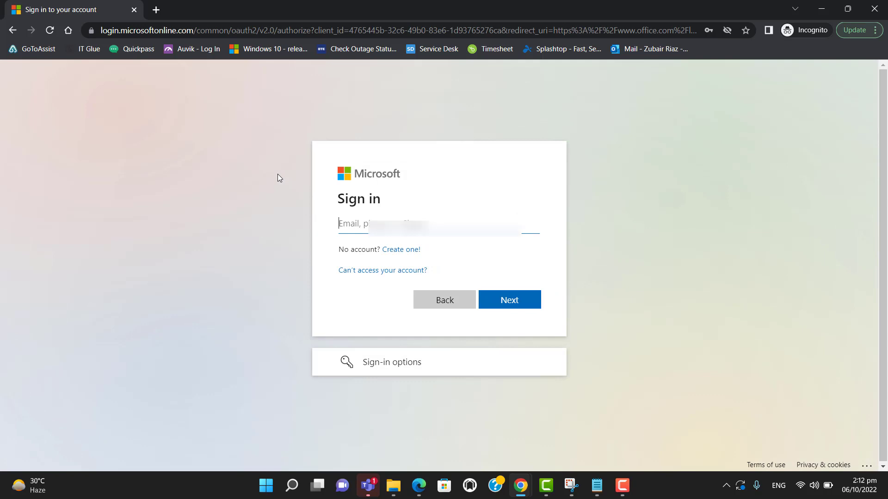
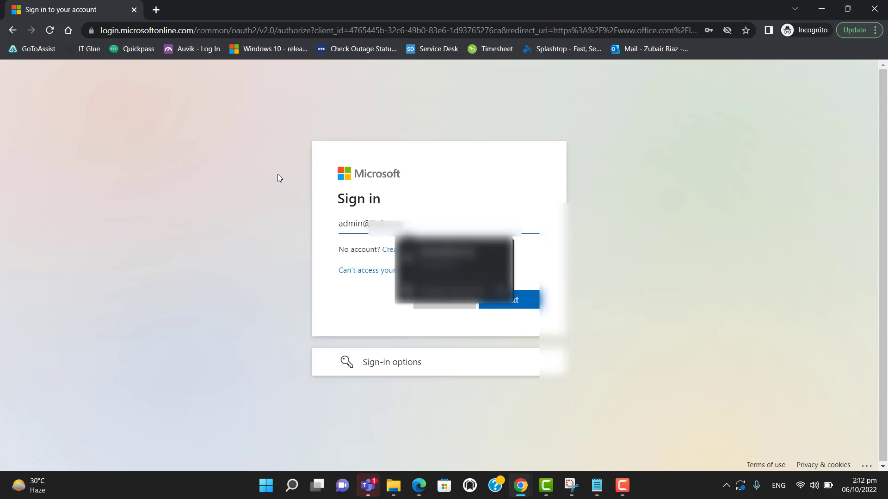
- Sign in with the admin account e-mail and the pasted password
{"action": "key", "text": "Return"}
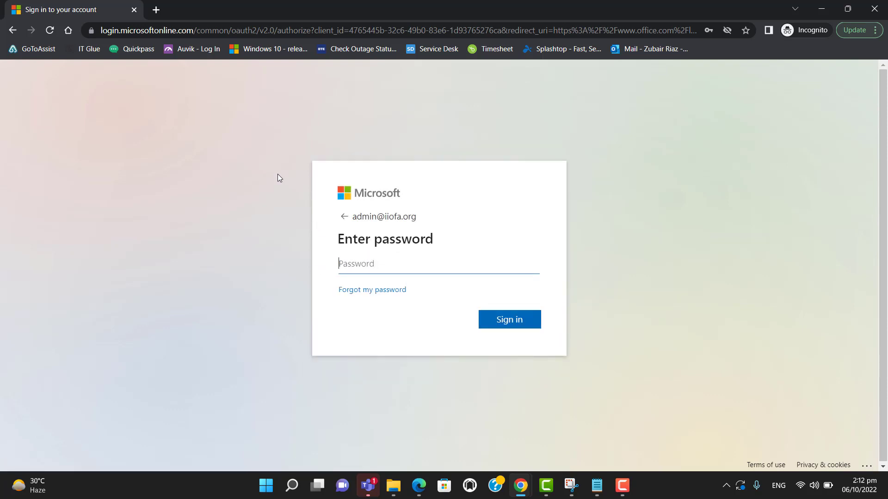
{"action": "key", "text": "ctrl+v"}
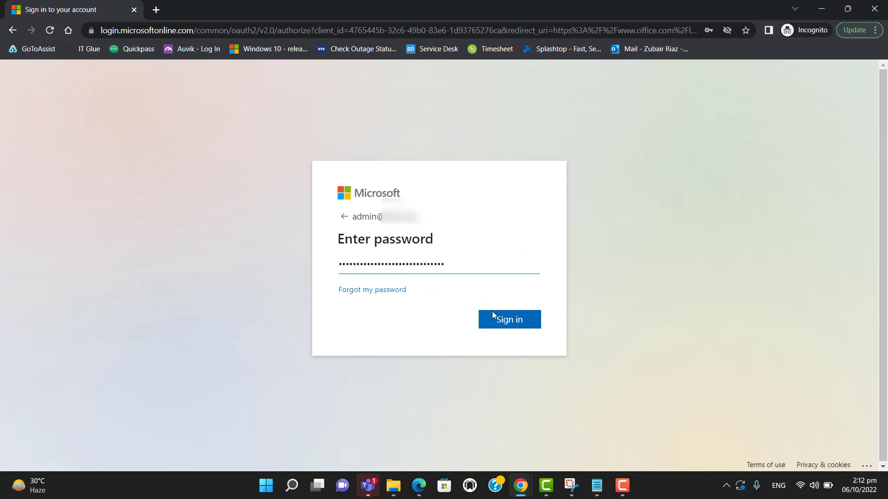
{"action": "left_click", "coordinate": [504, 327]}
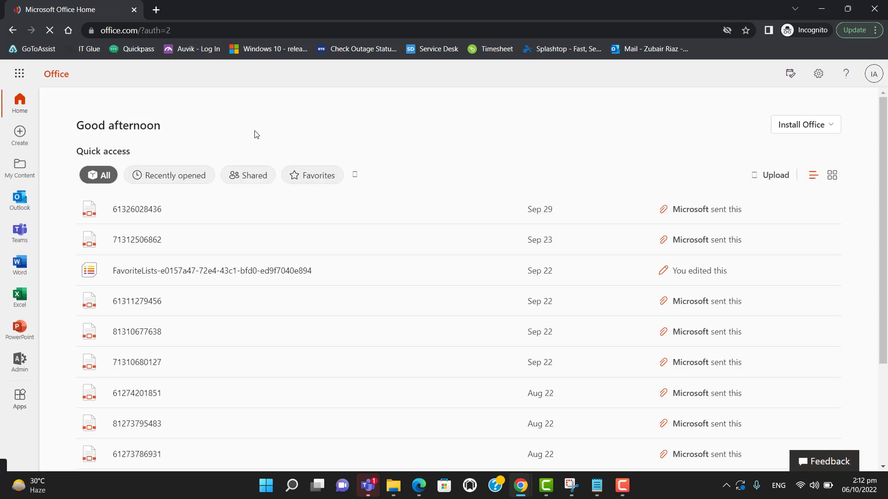
- Launch Exchange from the Admin centers list of the Microsoft 365 admin center
{"action": "left_click", "coordinate": [25, 82]}
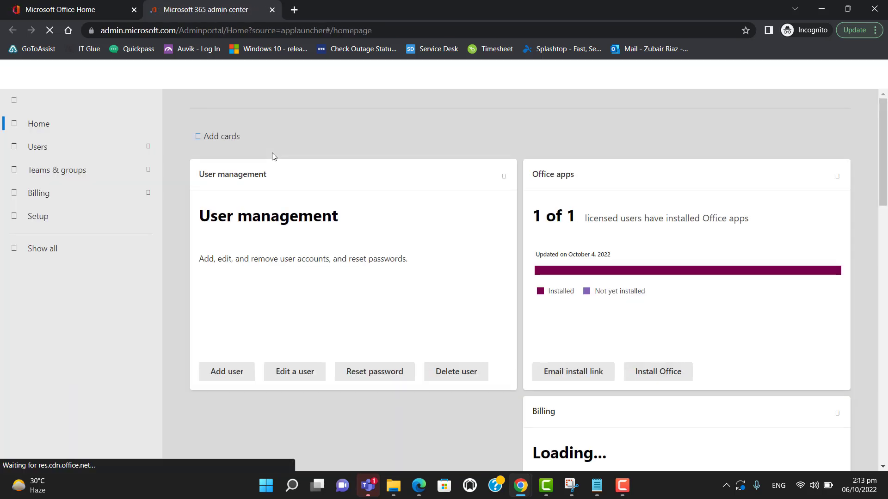
{"action": "left_click", "coordinate": [68, 249]}
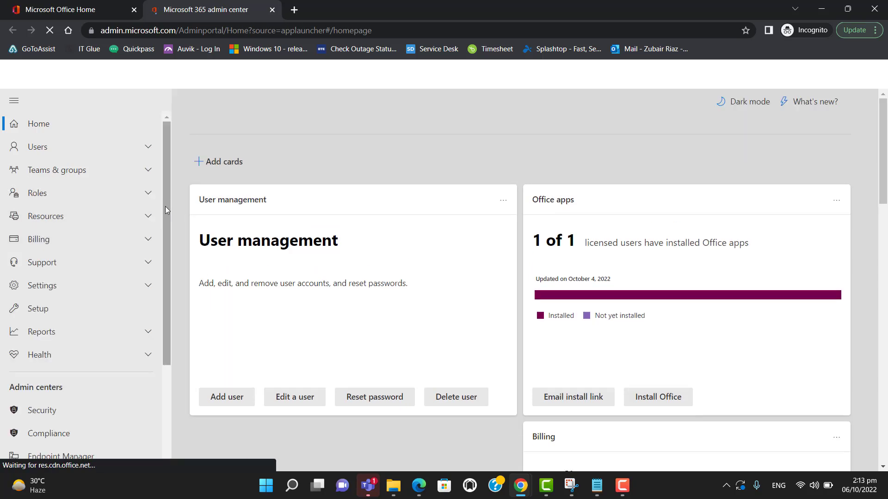
{"action": "left_click_drag", "start_coordinate": [165, 206], "coordinate": [165, 291]}
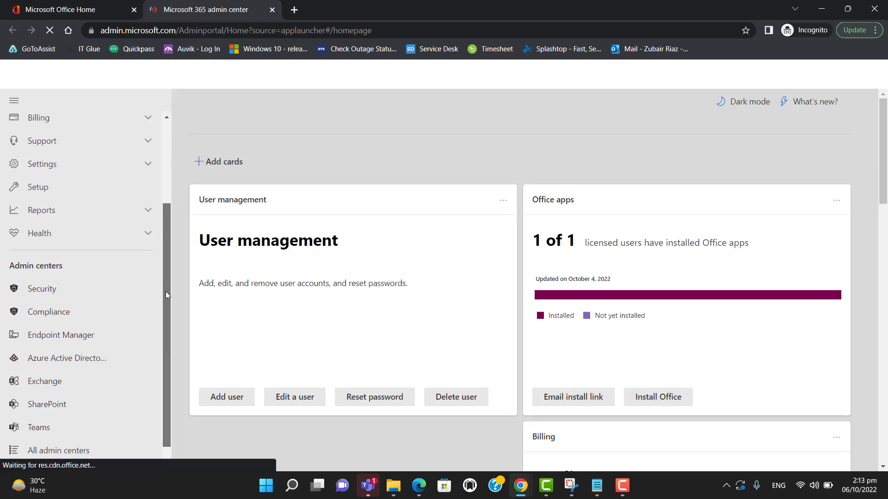
{"action": "left_click", "coordinate": [50, 375]}
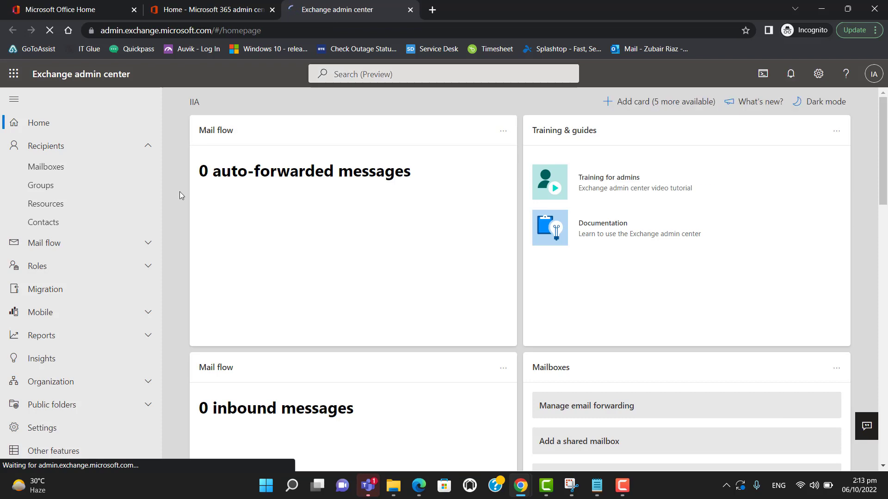
- Scroll the new Exchange admin center toward the classic Exchange admin center option
{"action": "scroll", "coordinate": [171, 306], "scroll_direction": "down", "scroll_amount": 2}
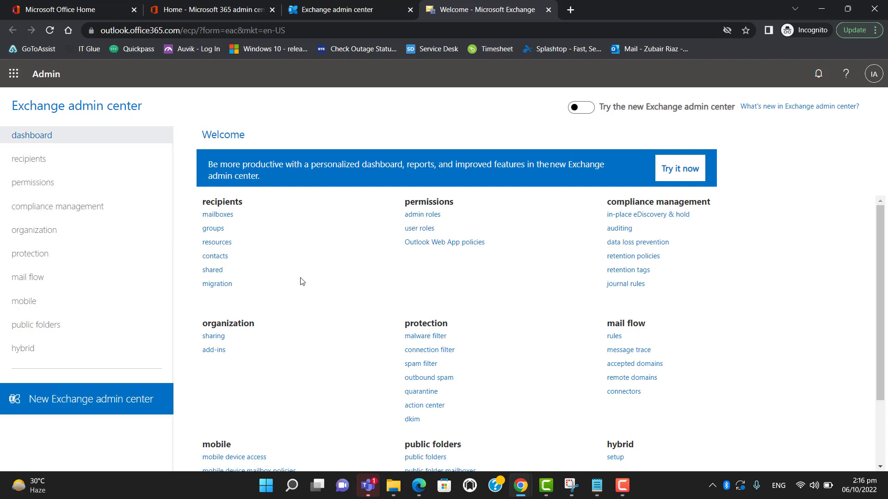
- Create a new mail flow rule from the Bypass spam filtering template
{"action": "left_click", "coordinate": [49, 278]}
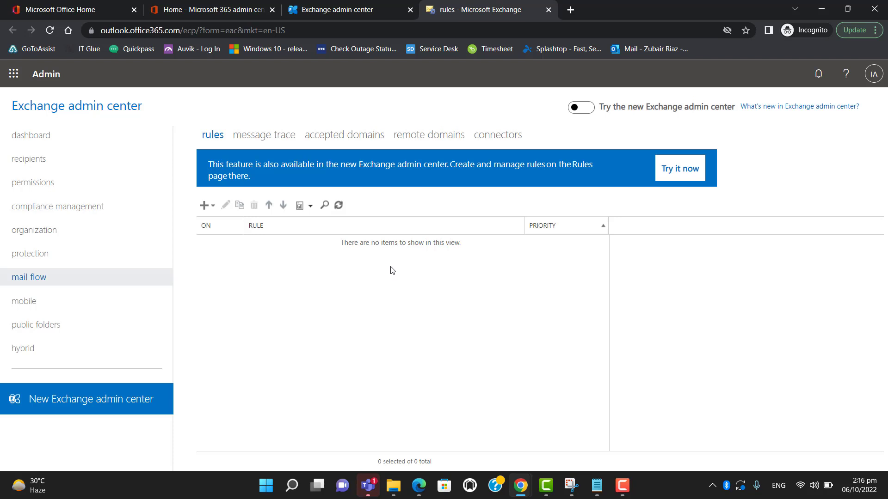
{"action": "left_click", "coordinate": [213, 208]}
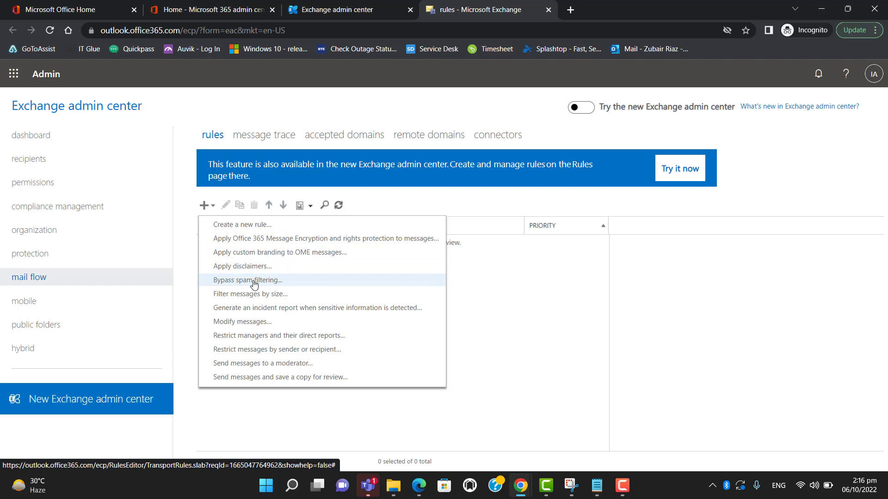
{"action": "left_click", "coordinate": [253, 281]}
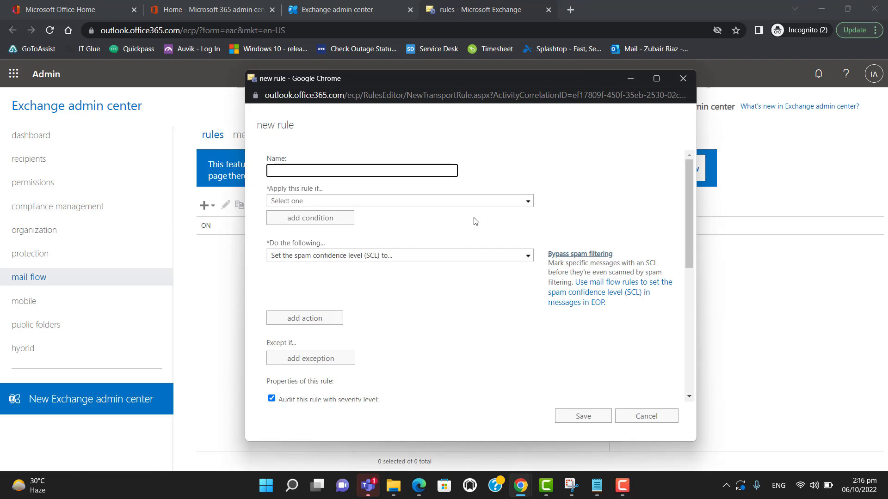
- Name the rule 'Test Spam Filtering.' and show the sender conditions under Apply this rule if
{"action": "type", "text": "Test Spam Filtering."}
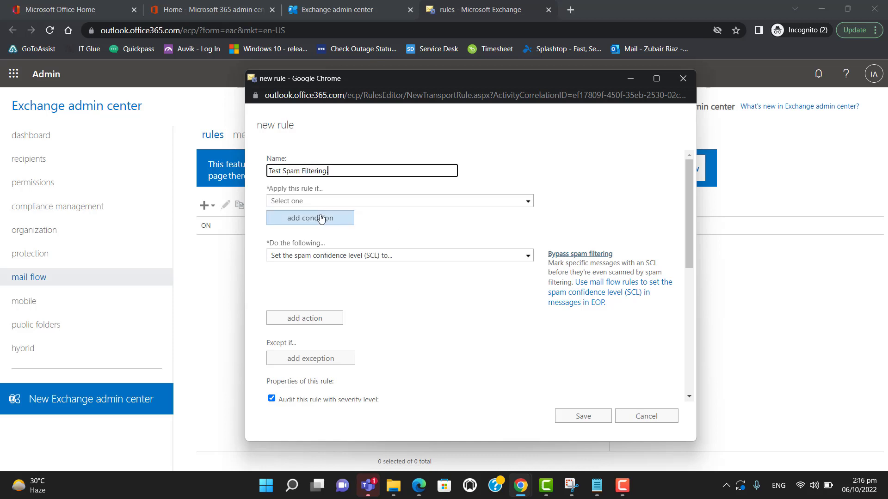
{"action": "left_click_drag", "start_coordinate": [268, 188], "coordinate": [331, 191]}
{"action": "left_click", "coordinate": [347, 202]}
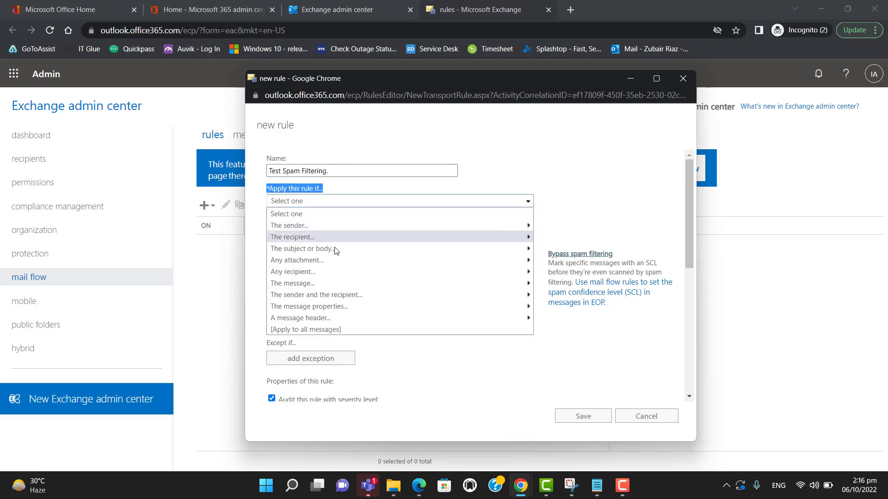
{"action": "mouse_move", "coordinate": [322, 225]}
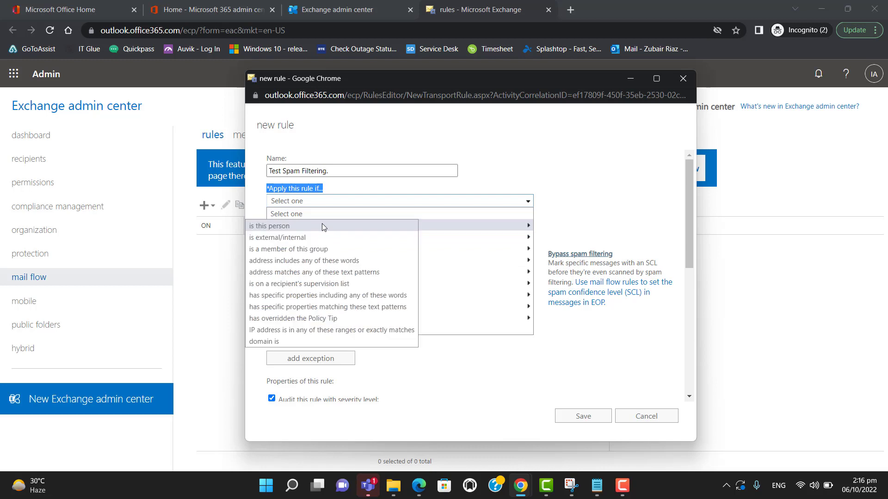
{"action": "left_click", "coordinate": [295, 342]}
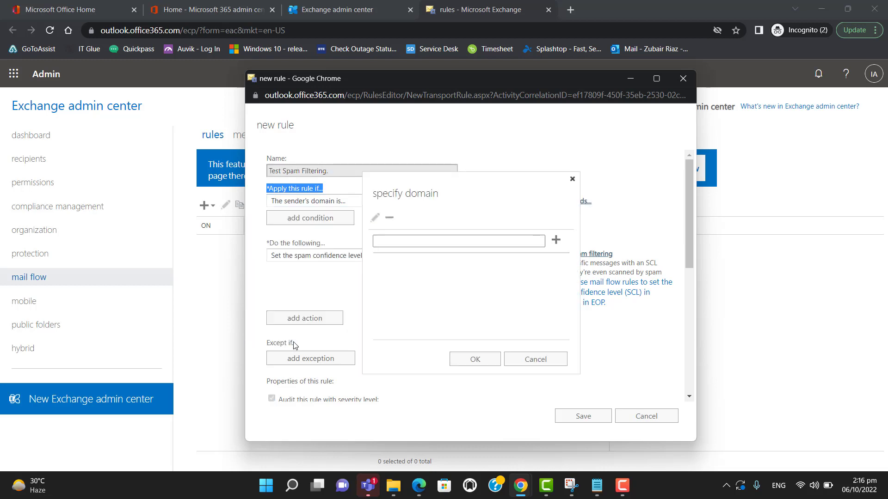
{"action": "left_click", "coordinate": [414, 242]}
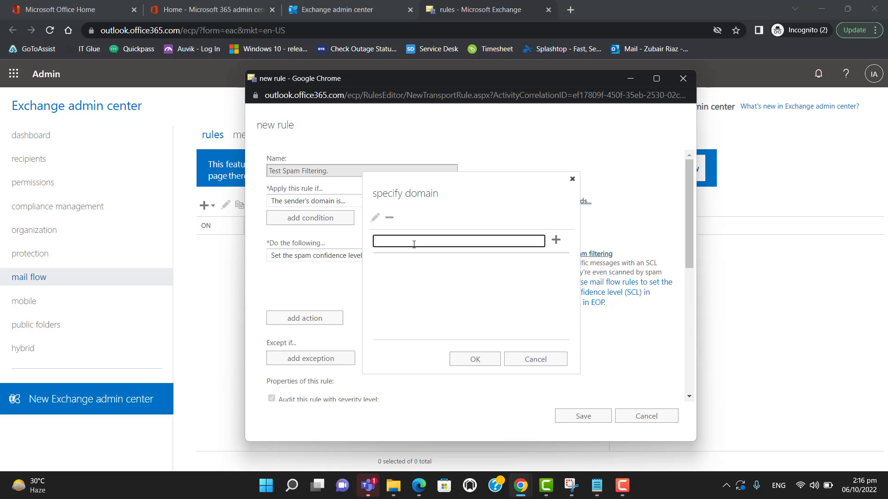
{"action": "type", "text": "abc@"}
{"action": "key", "text": "BackSpace"}
{"action": "type", "text": ".com"}
{"action": "left_click", "coordinate": [555, 241]}
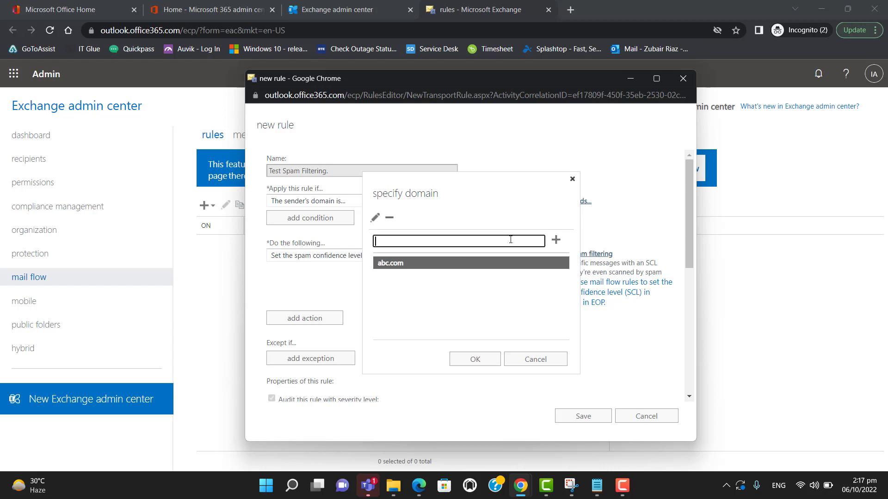
{"action": "type", "text": "xyz.com"}
{"action": "key", "text": "Return"}
{"action": "type", "text": "abc@xyz.com"}
{"action": "left_click", "coordinate": [555, 240]}
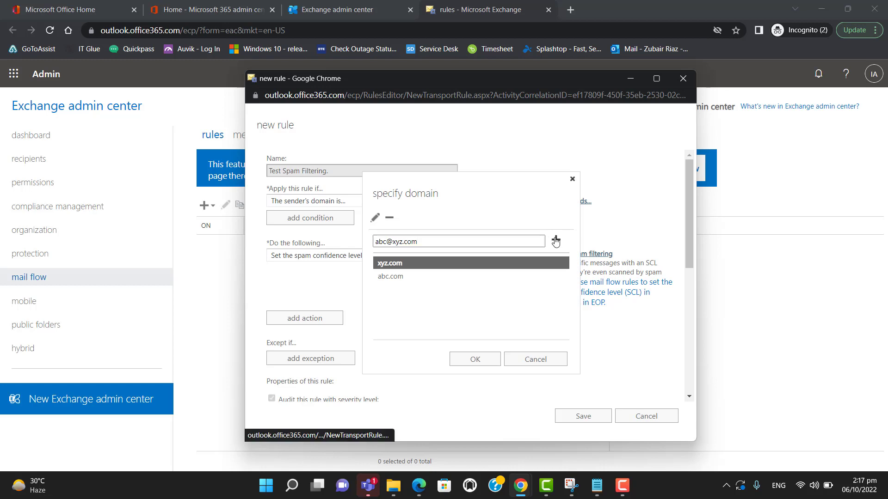
{"action": "left_click", "coordinate": [476, 360]}
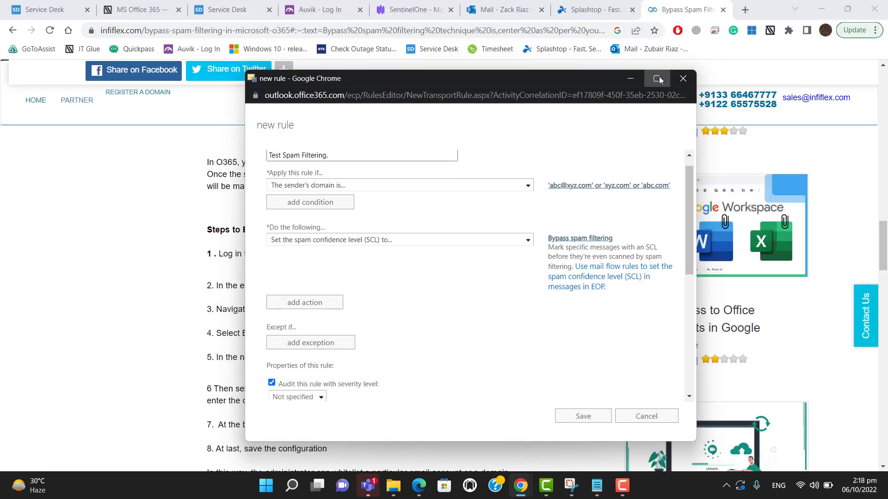
- Tick Stop processing more rules in the maximized rule window and save Test Spam Filtering
{"action": "left_click", "coordinate": [657, 78]}
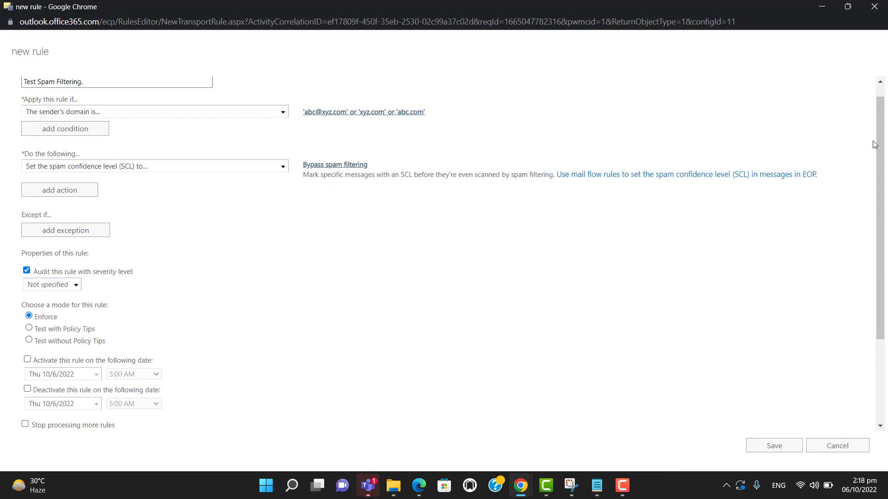
{"action": "left_click_drag", "start_coordinate": [883, 150], "coordinate": [867, 224]}
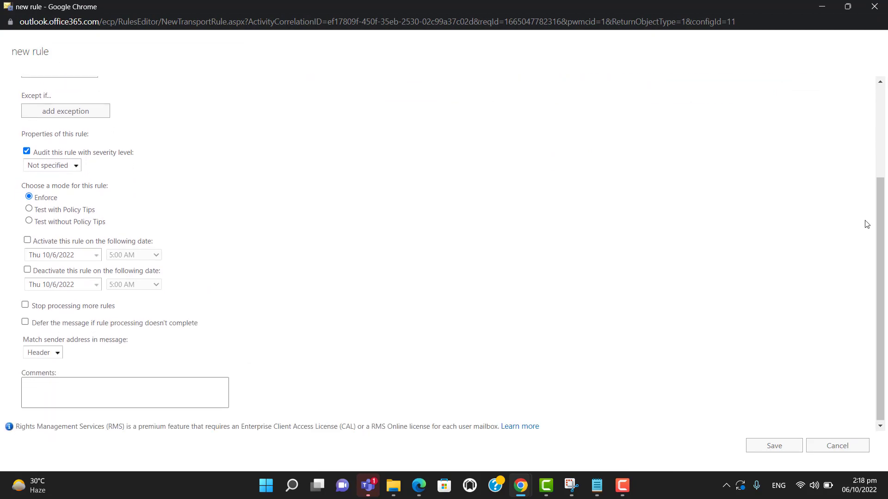
{"action": "left_click", "coordinate": [25, 304]}
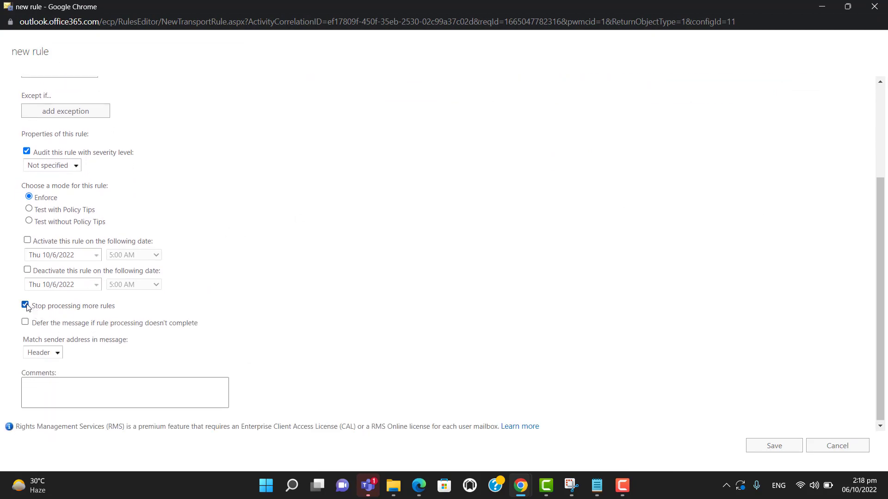
{"action": "left_click", "coordinate": [768, 446]}
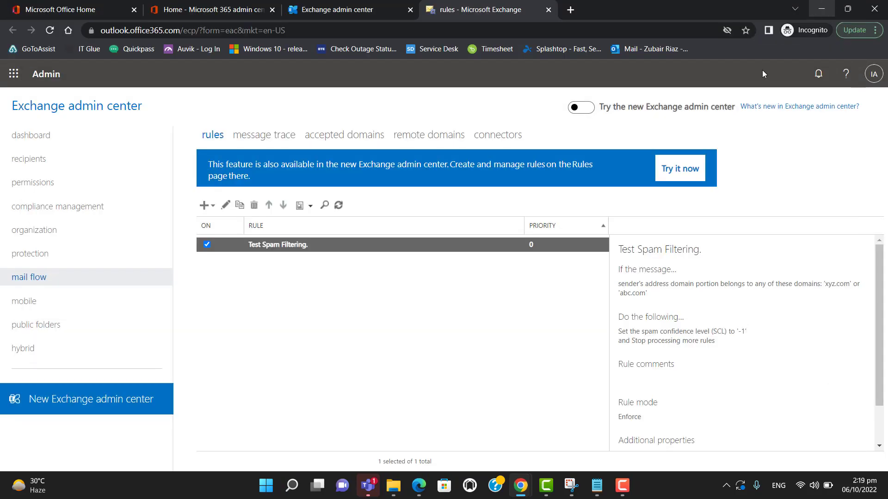
- Uncheck and then recheck the ON box of Test Spam Filtering. in the rules list
{"action": "left_click", "coordinate": [207, 245]}
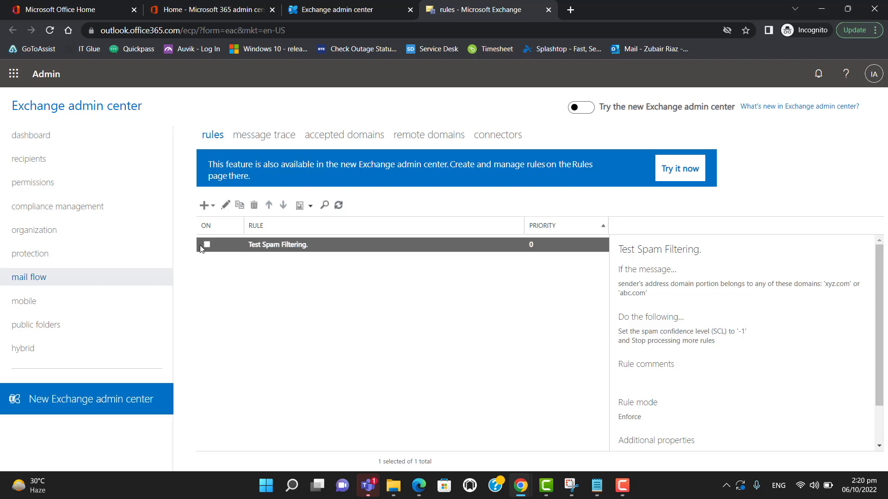
{"action": "left_click", "coordinate": [206, 243]}
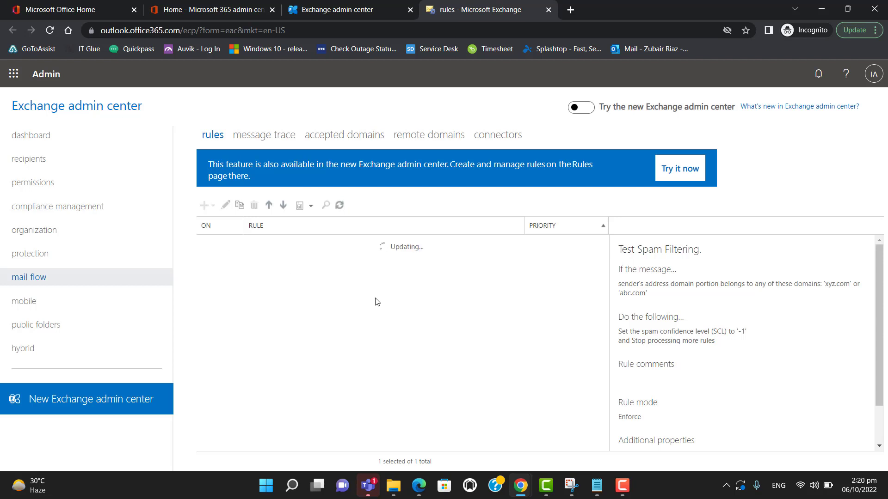